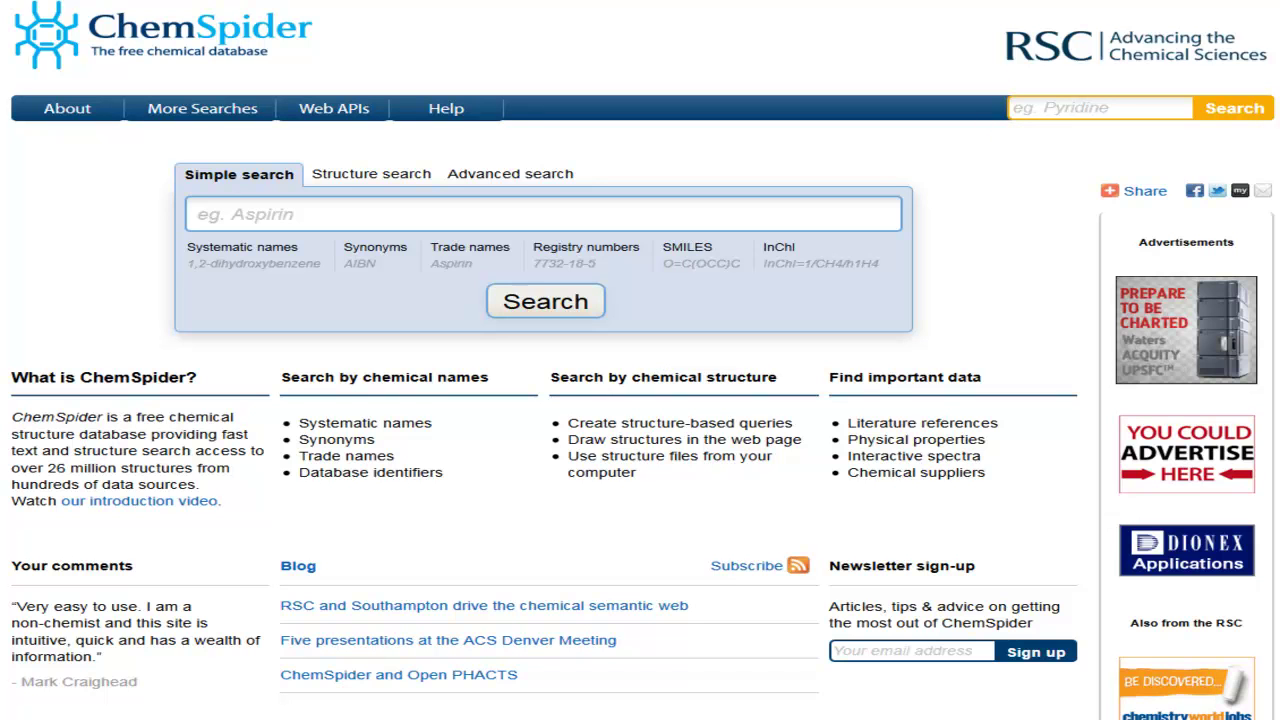
# Search by name for 1,3-dimethylbenzene, choosing it from the autocomplete suggestions
pyautogui.moveTo(202, 108)
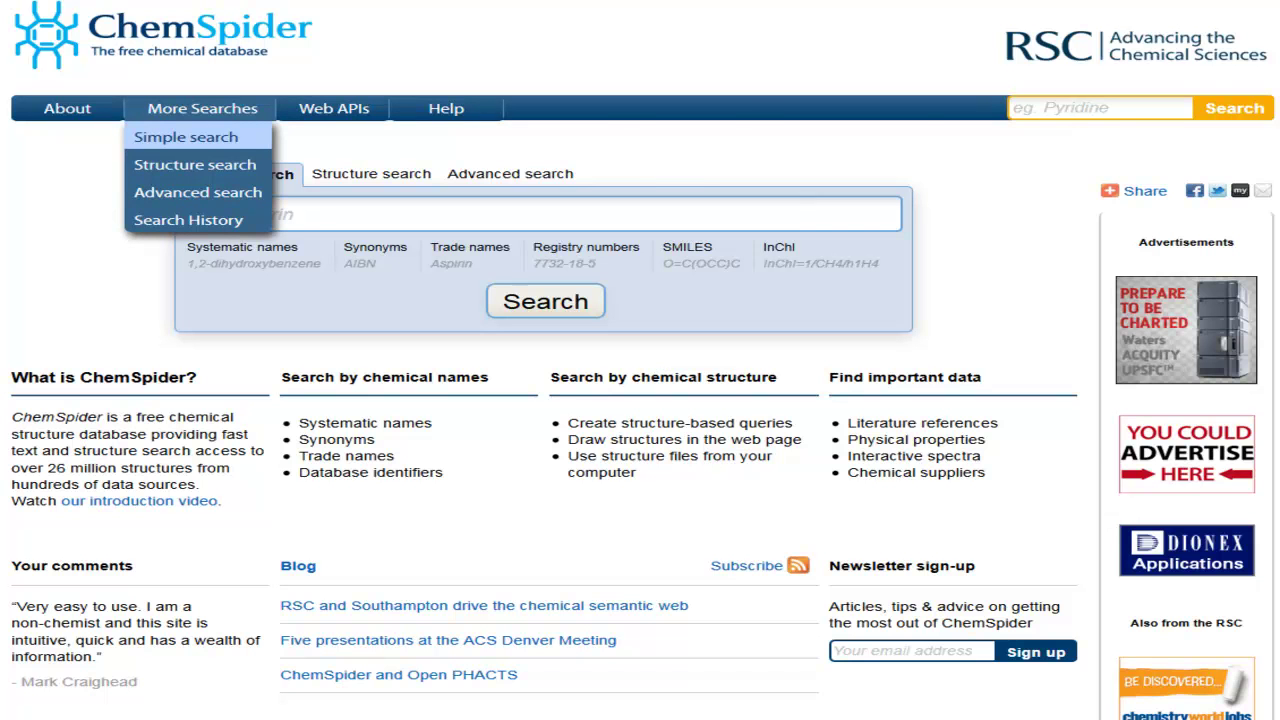
pyautogui.click(186, 137)
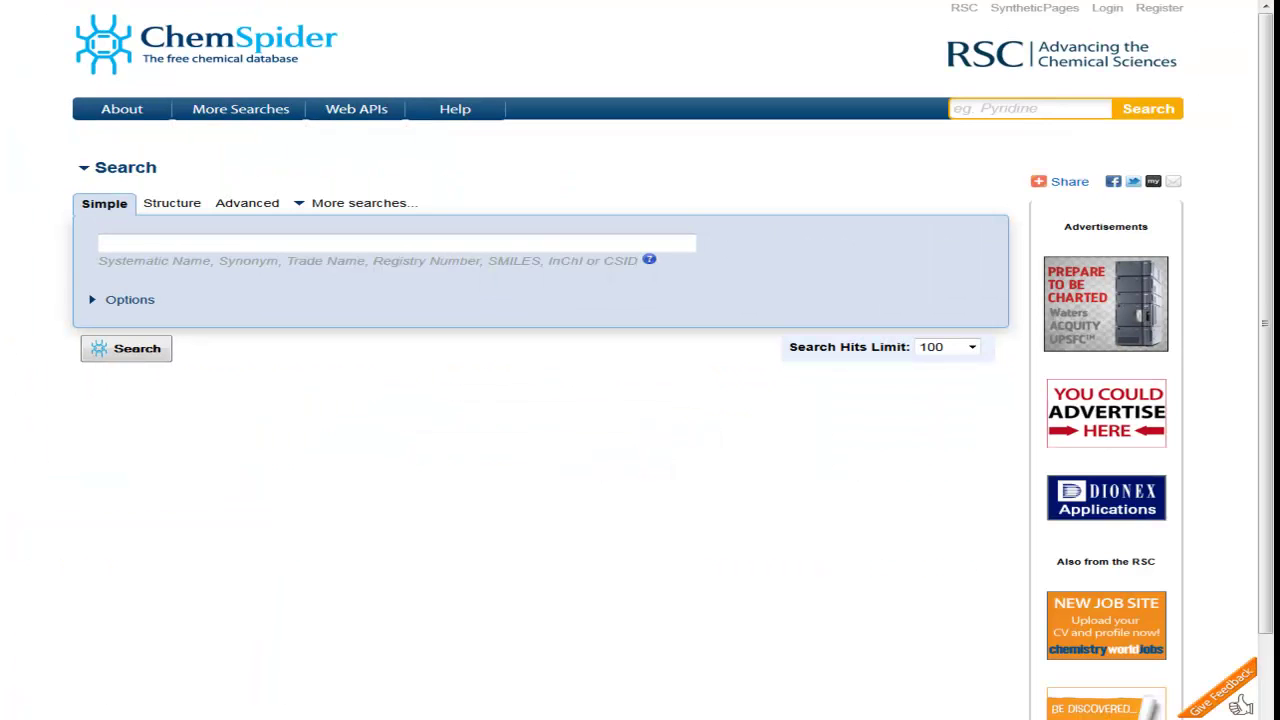
pyautogui.write('1')
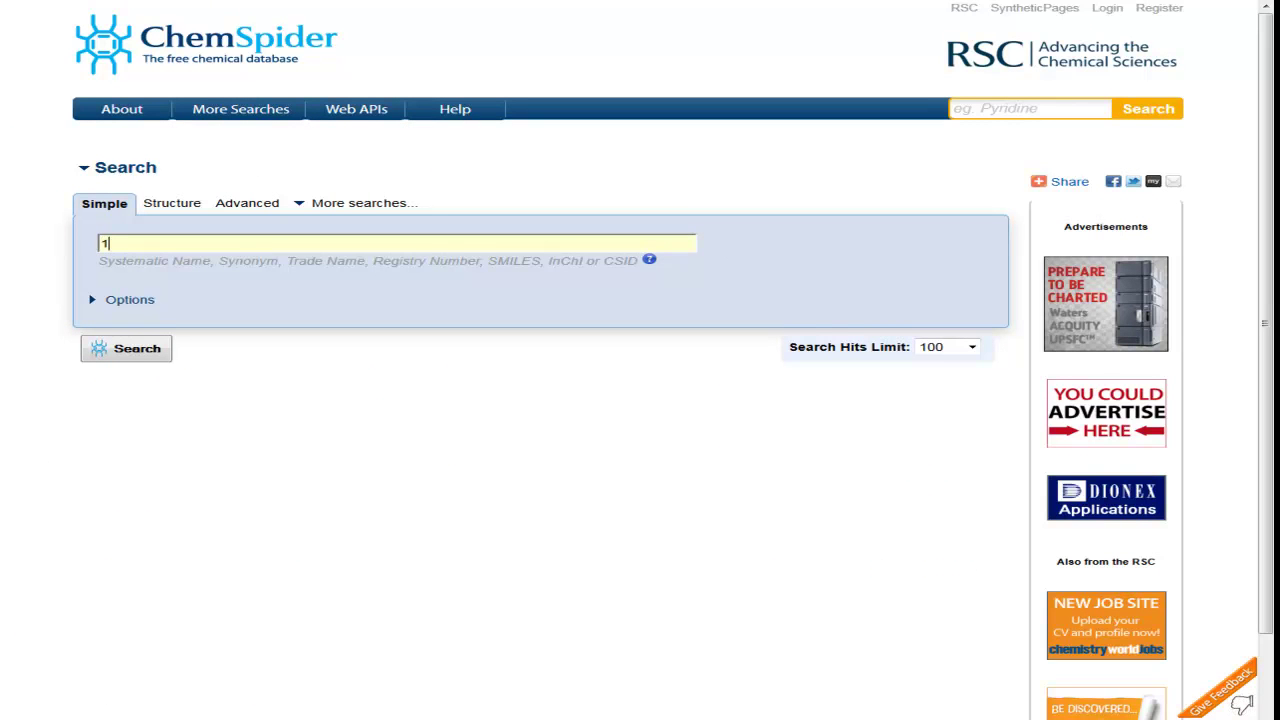
pyautogui.write(',3-dimethylben')
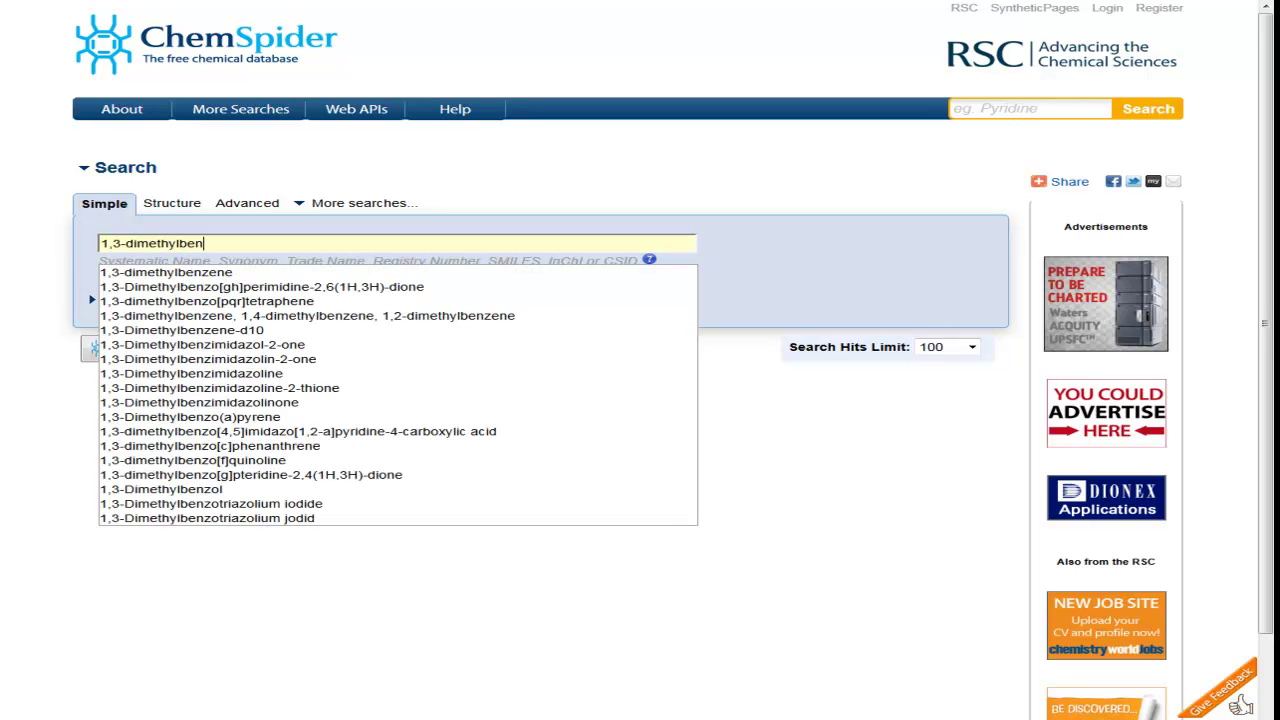
pyautogui.press('Down')
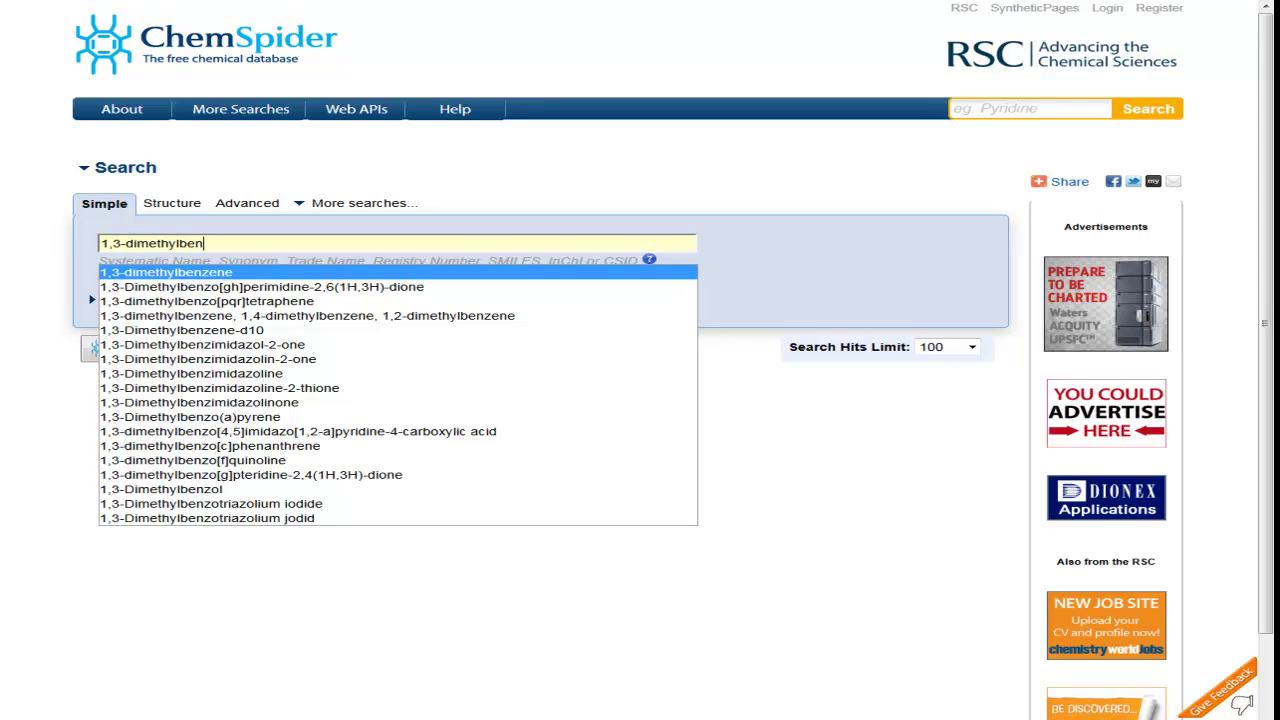
pyautogui.press('Return')
pyautogui.press('Return')
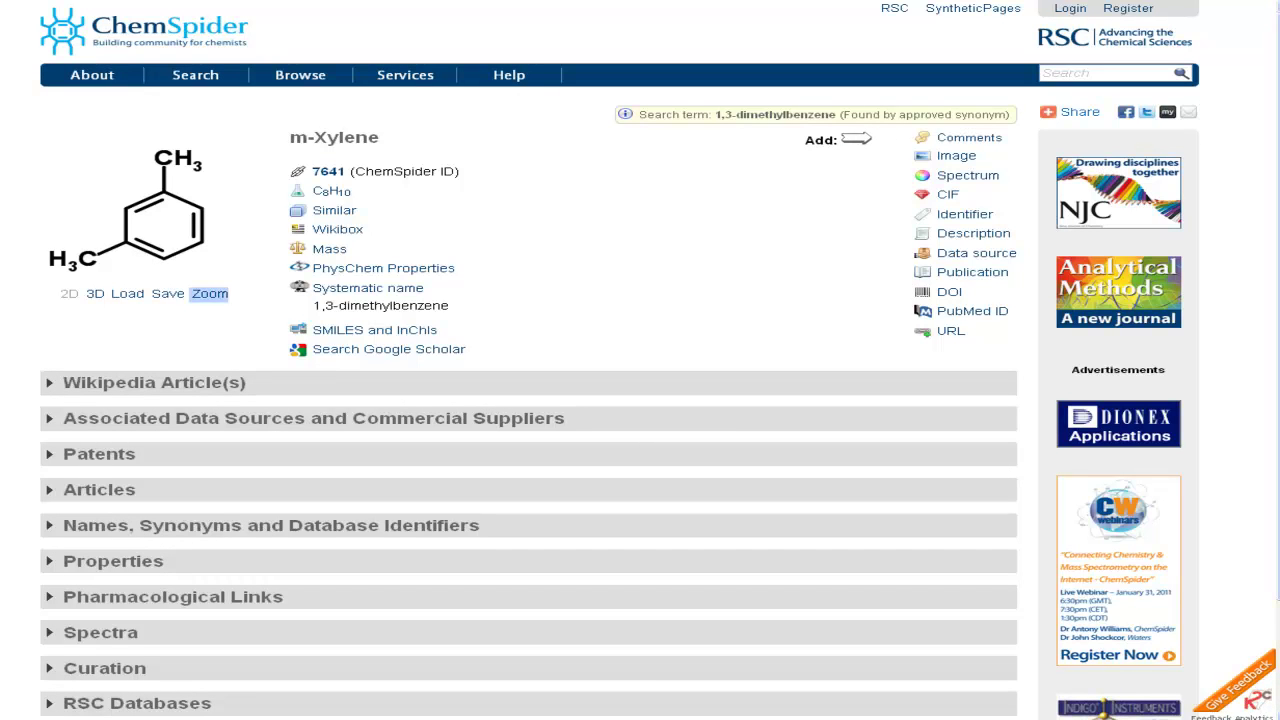
# Run a simple search for the synonym 'taxol' to bring up the Taxol record
pyautogui.moveTo(195, 75)
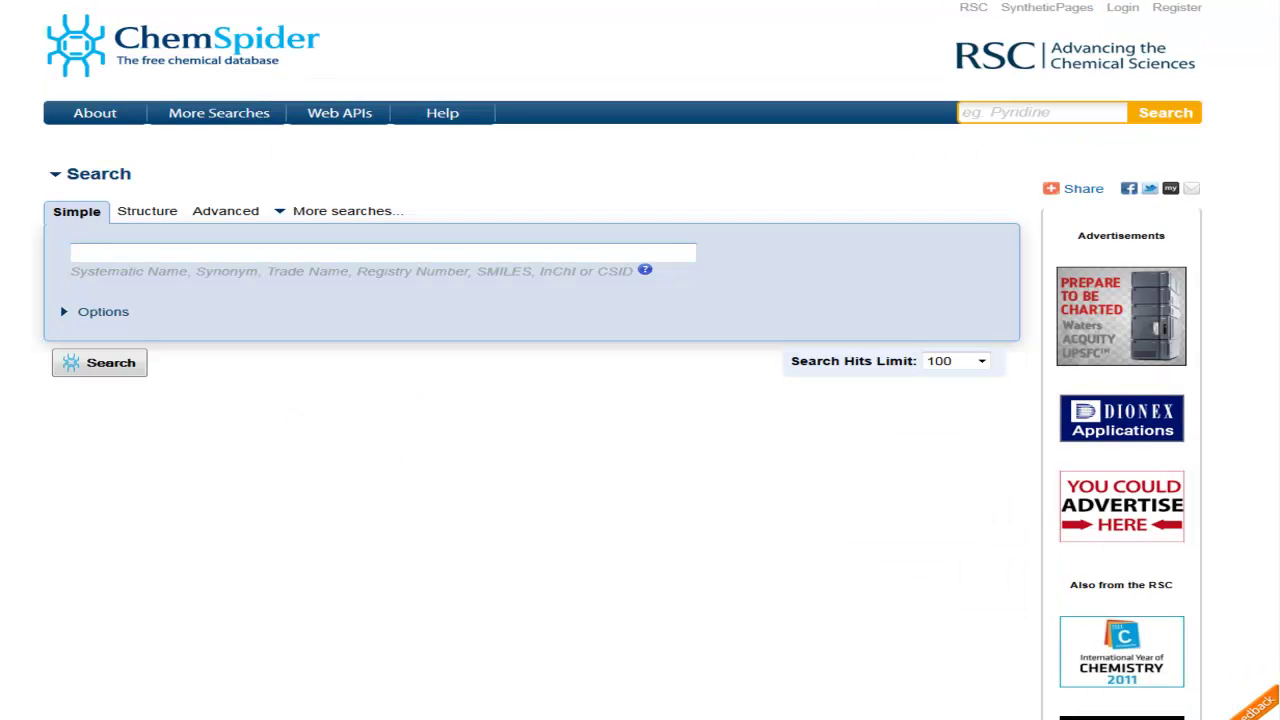
pyautogui.click(74, 253)
pyautogui.write('taxol')
pyautogui.press('Return')
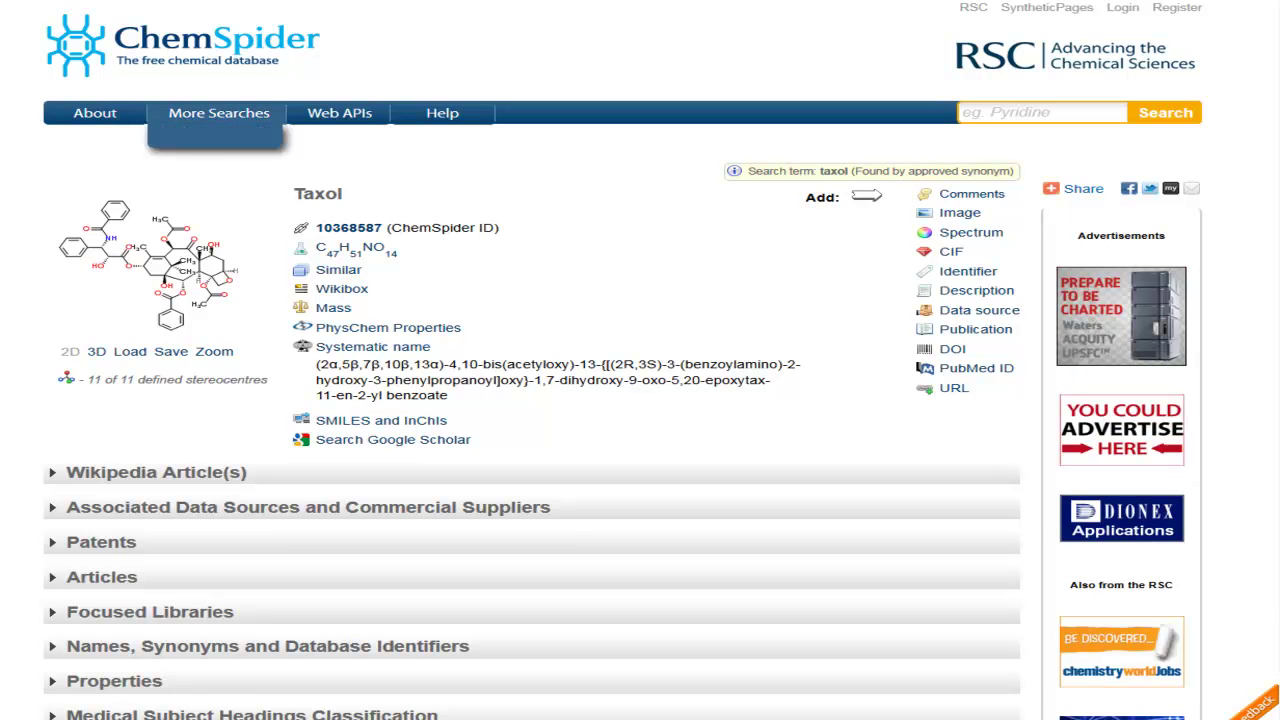
# On a fresh simple search page, search for registry number 67-66-3
pyautogui.moveTo(219, 113)
pyautogui.click(204, 139)
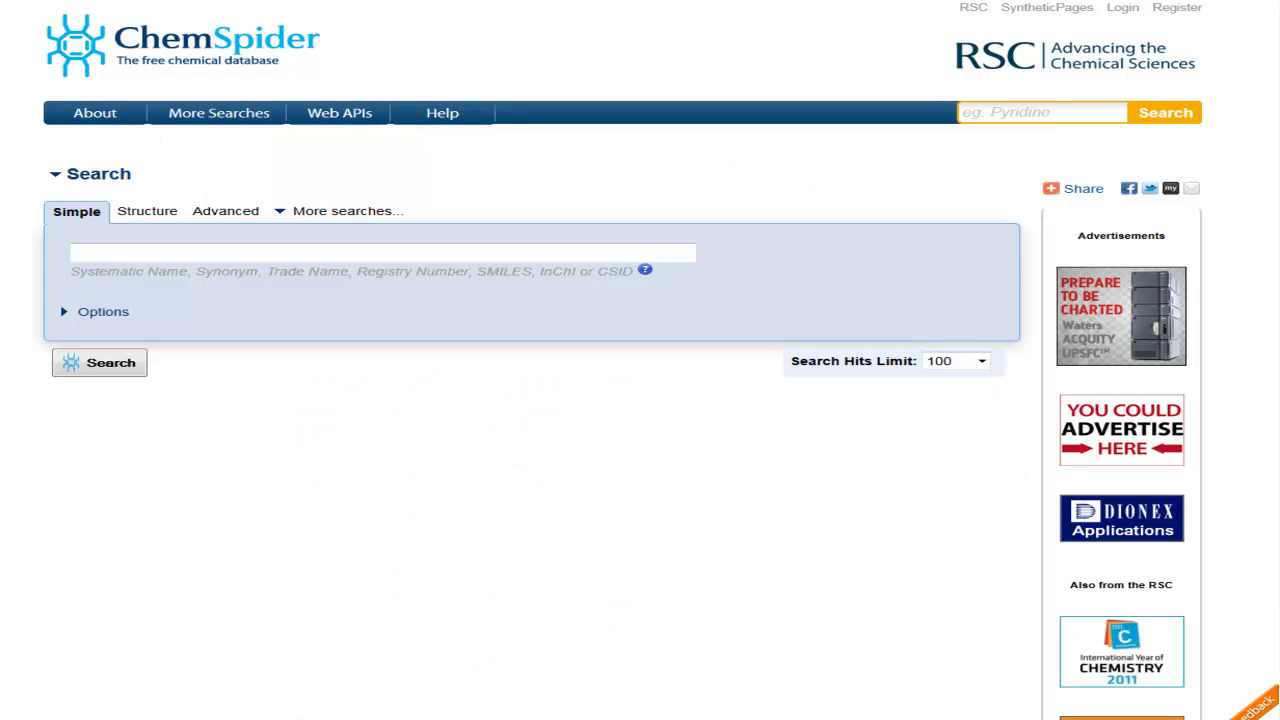
pyautogui.write('67-')
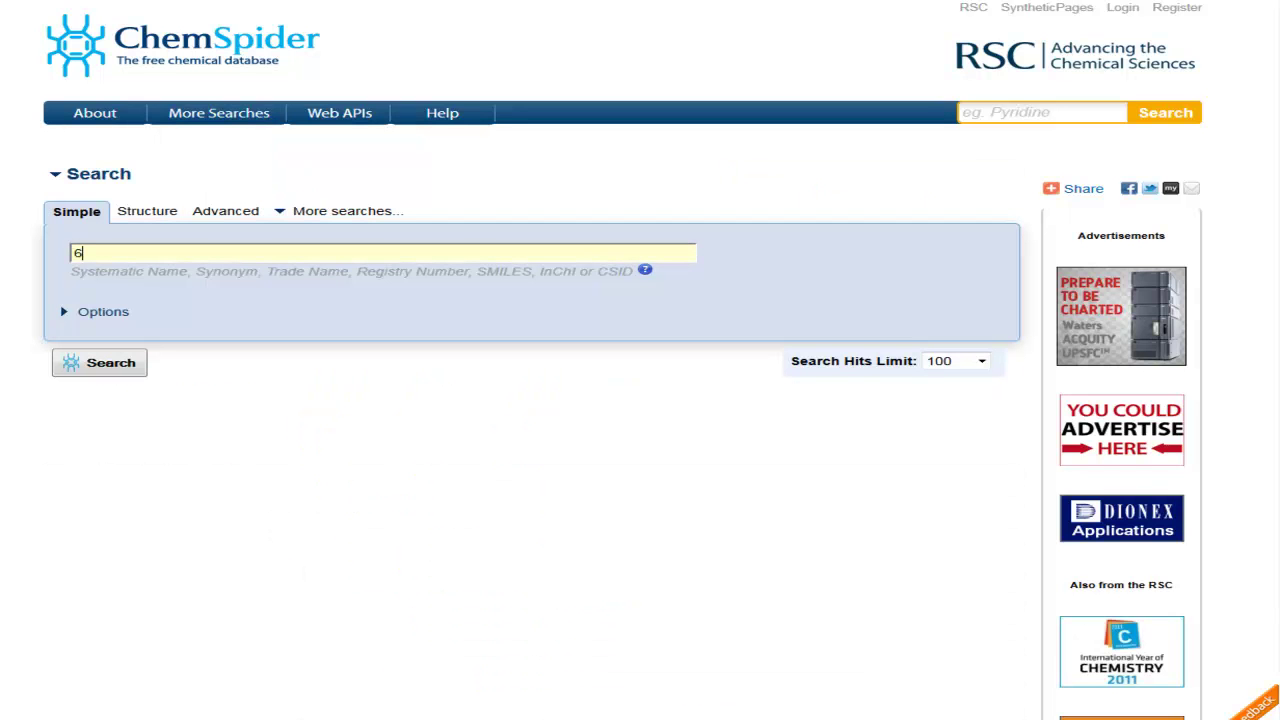
pyautogui.write('66-3')
pyautogui.press('Return')
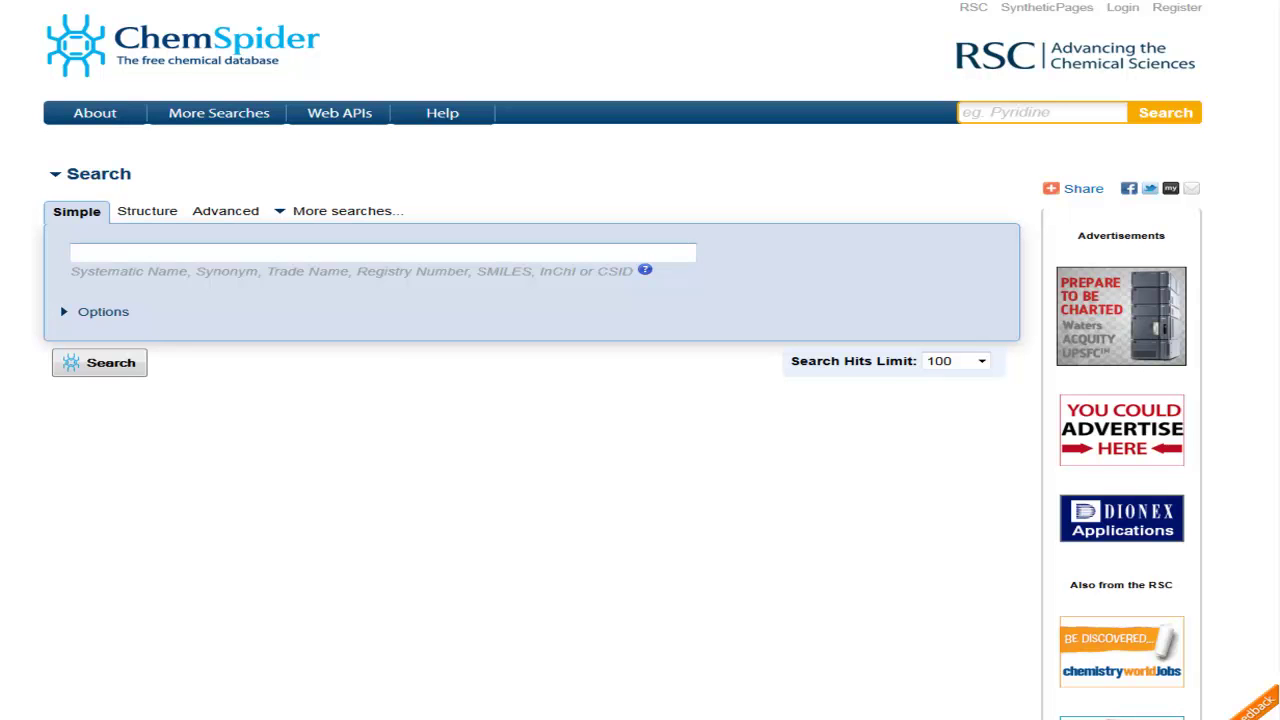
# Paste the caffeine InChI string into the search box and search it
pyautogui.rightClick(154, 254)
pyautogui.click(200, 323)
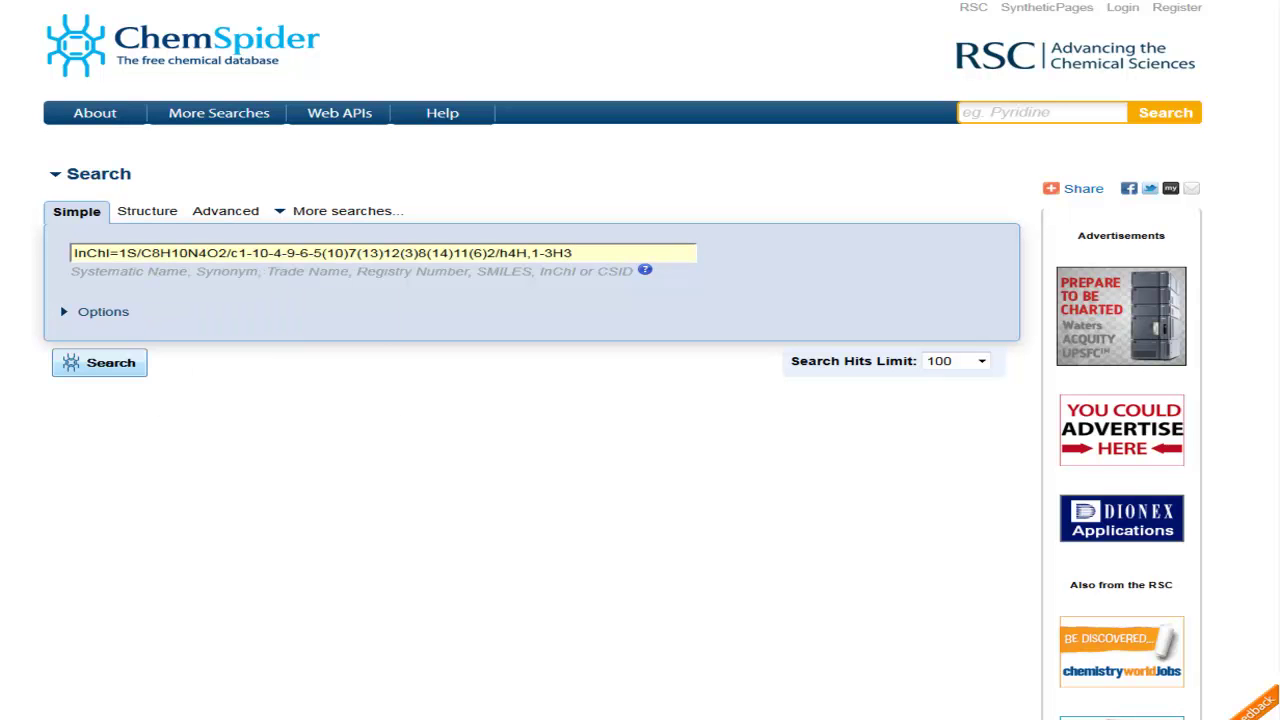
pyautogui.press('Return')
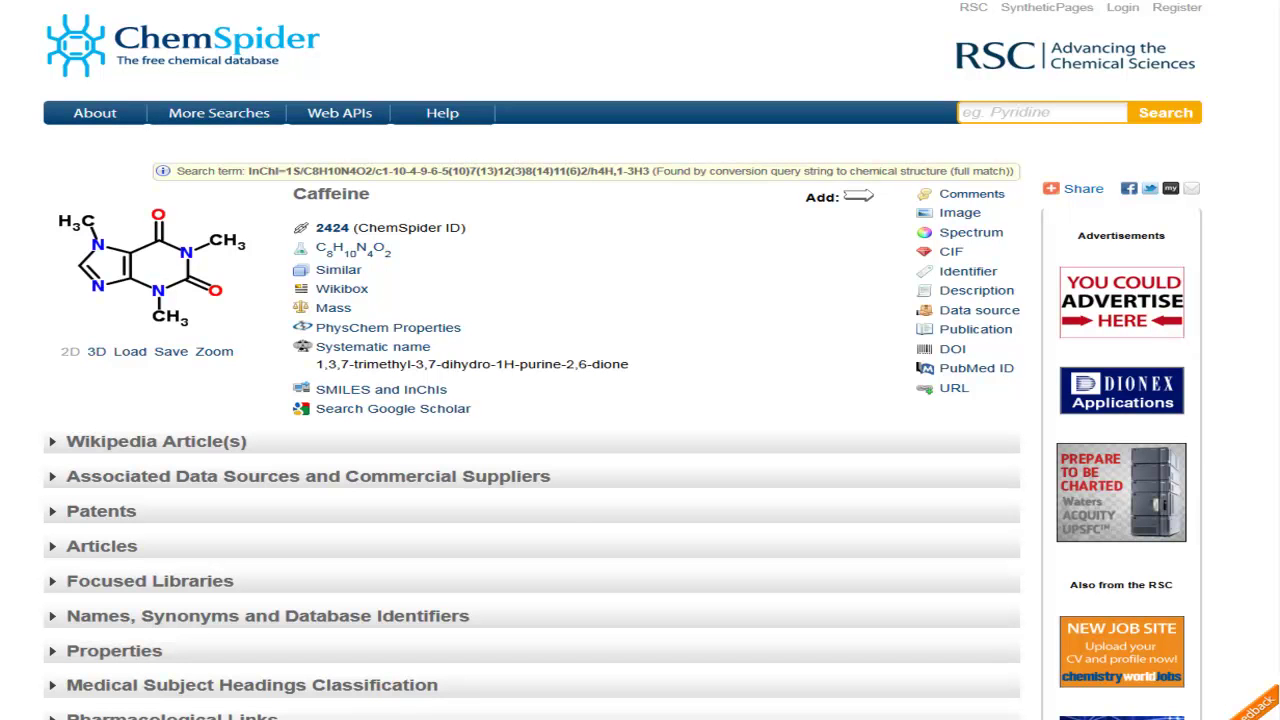
# On a fresh simple search page, search for 'potassium chlorogallate'
pyautogui.moveTo(219, 113)
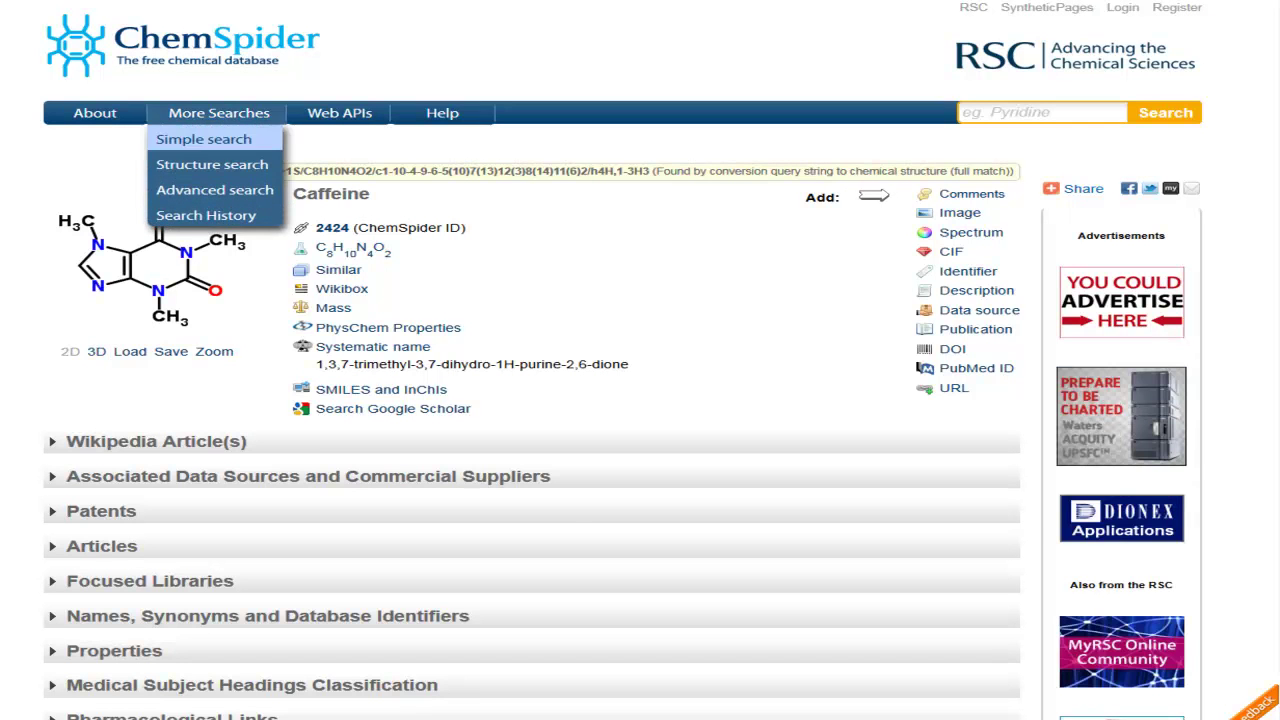
pyautogui.click(204, 139)
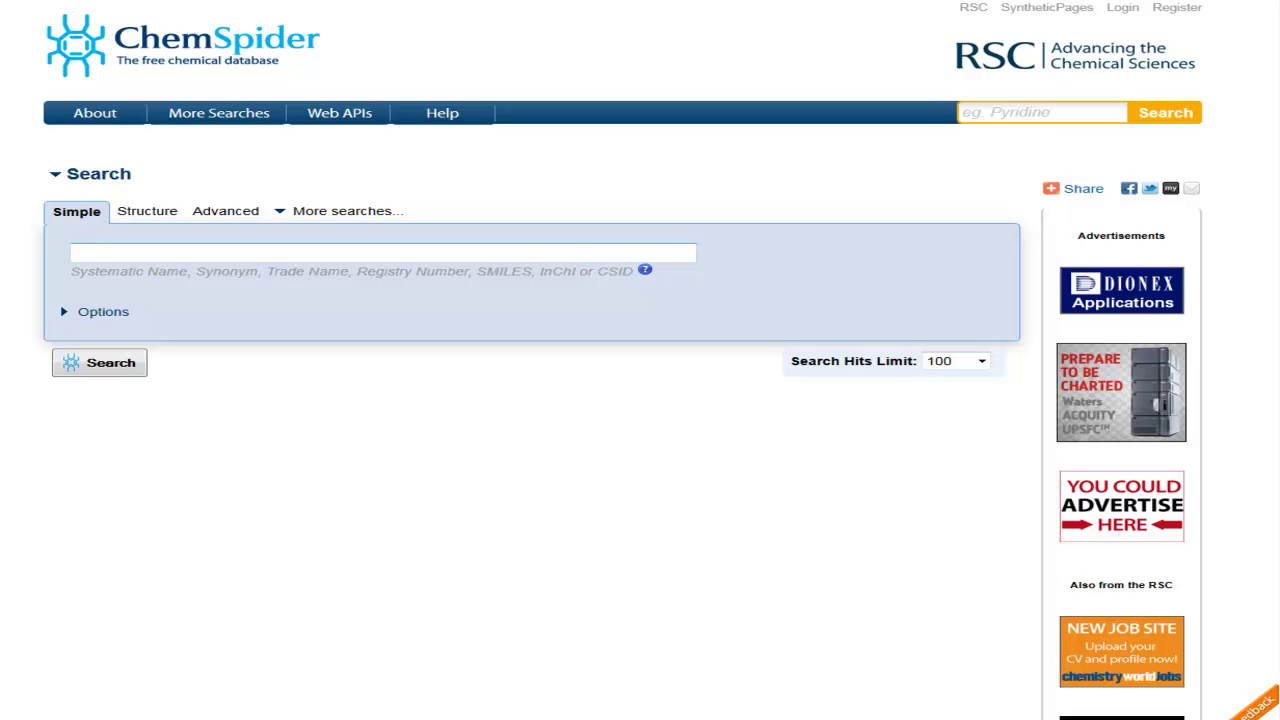
pyautogui.click(73, 253)
pyautogui.write('po')
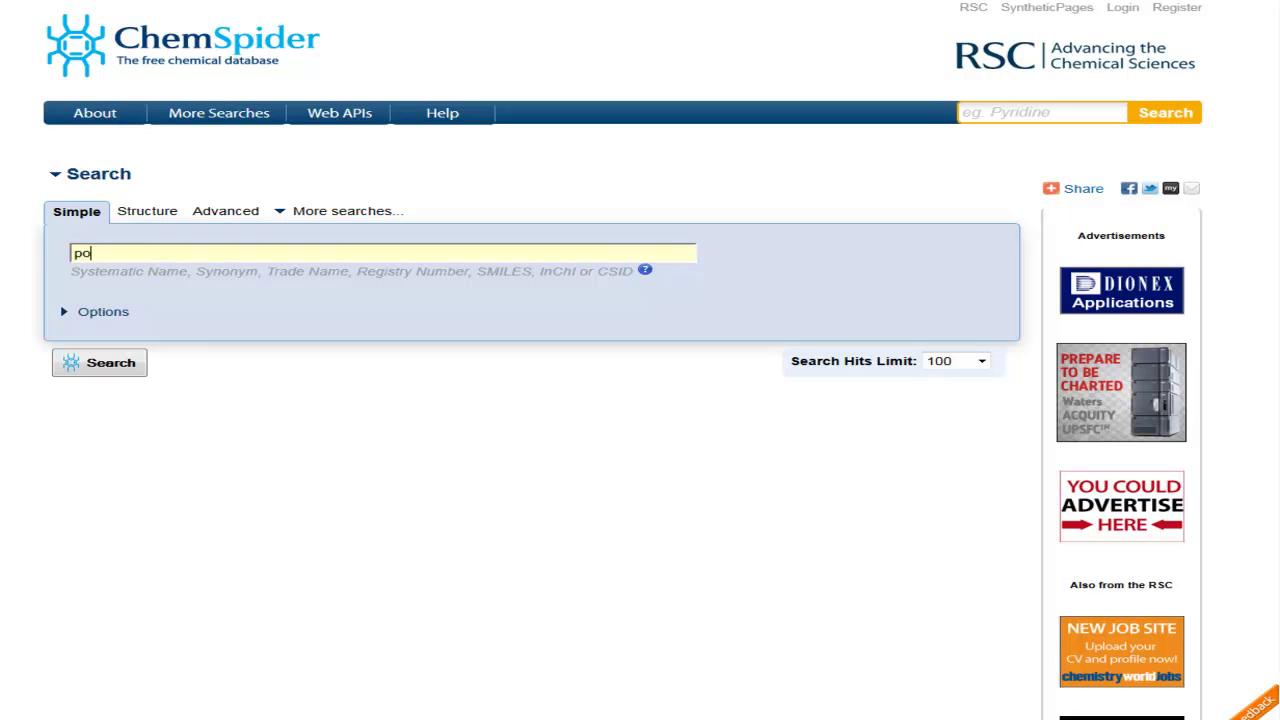
pyautogui.write('tassium chlorogallate')
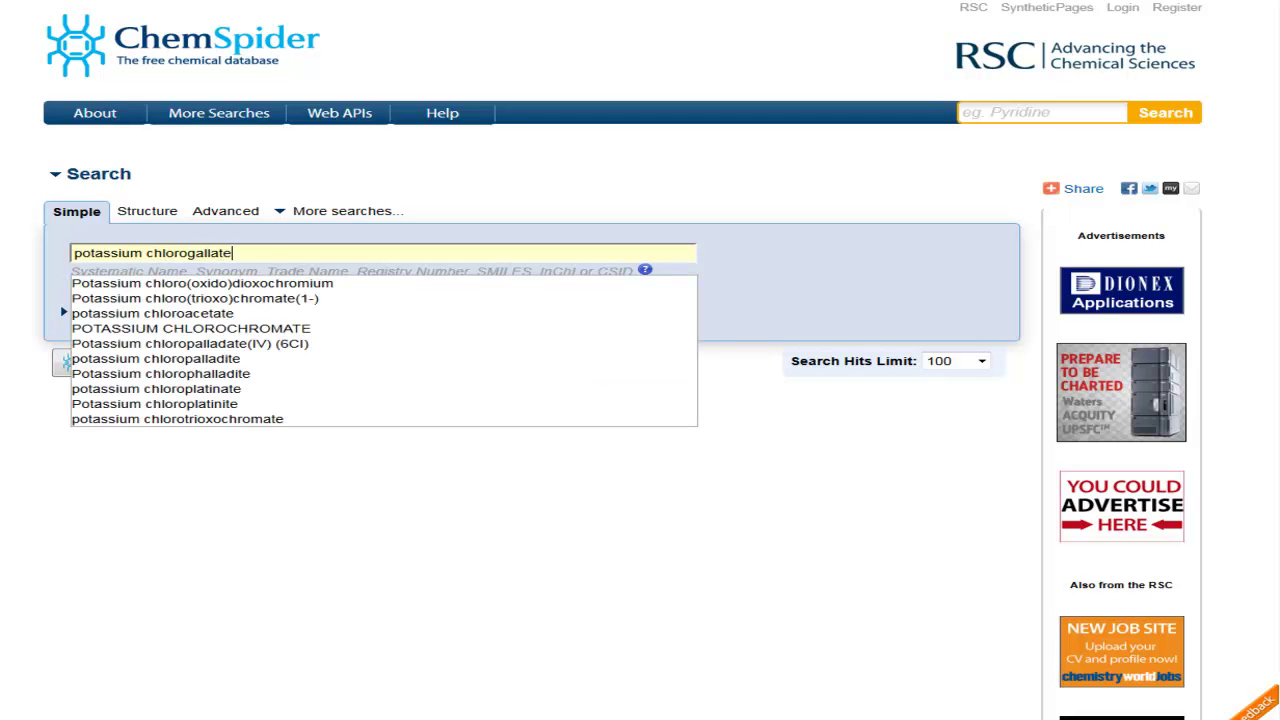
pyautogui.press('Return')
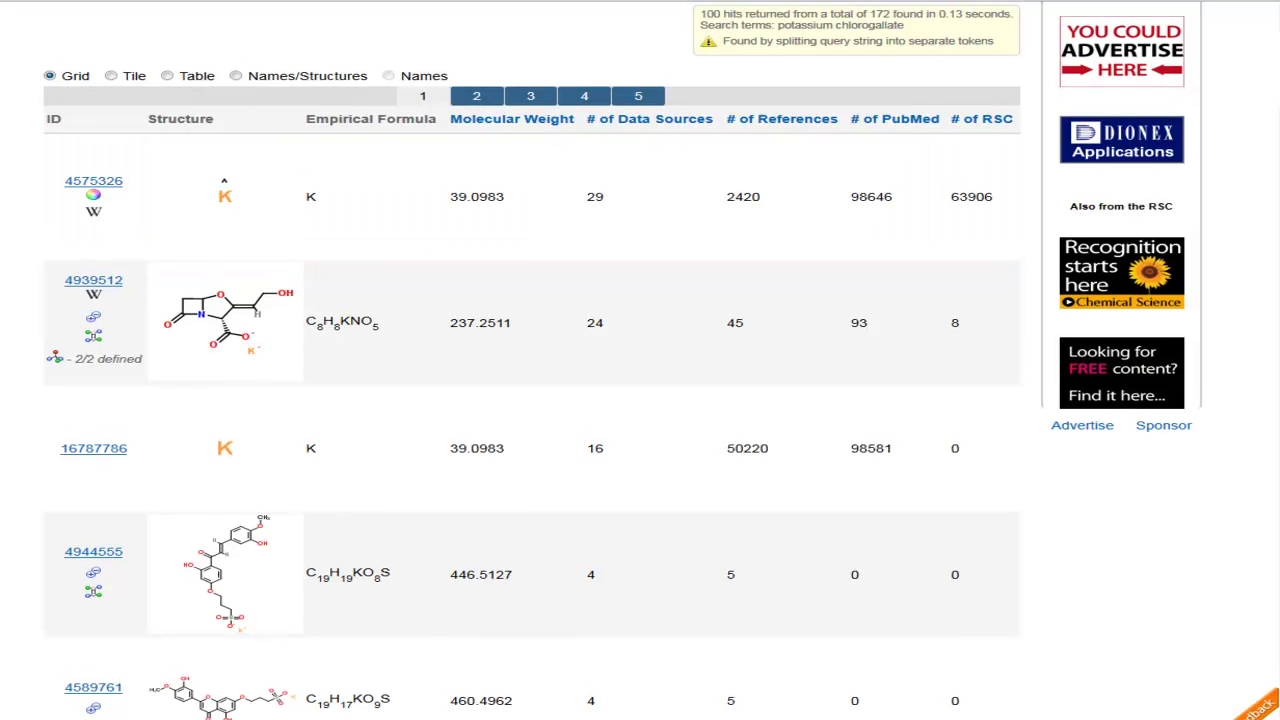
# Scroll down through the potassium chlorogallate results grid
pyautogui.scroll(-3, 640, 360)
pyautogui.scroll(-9, 640, 360)
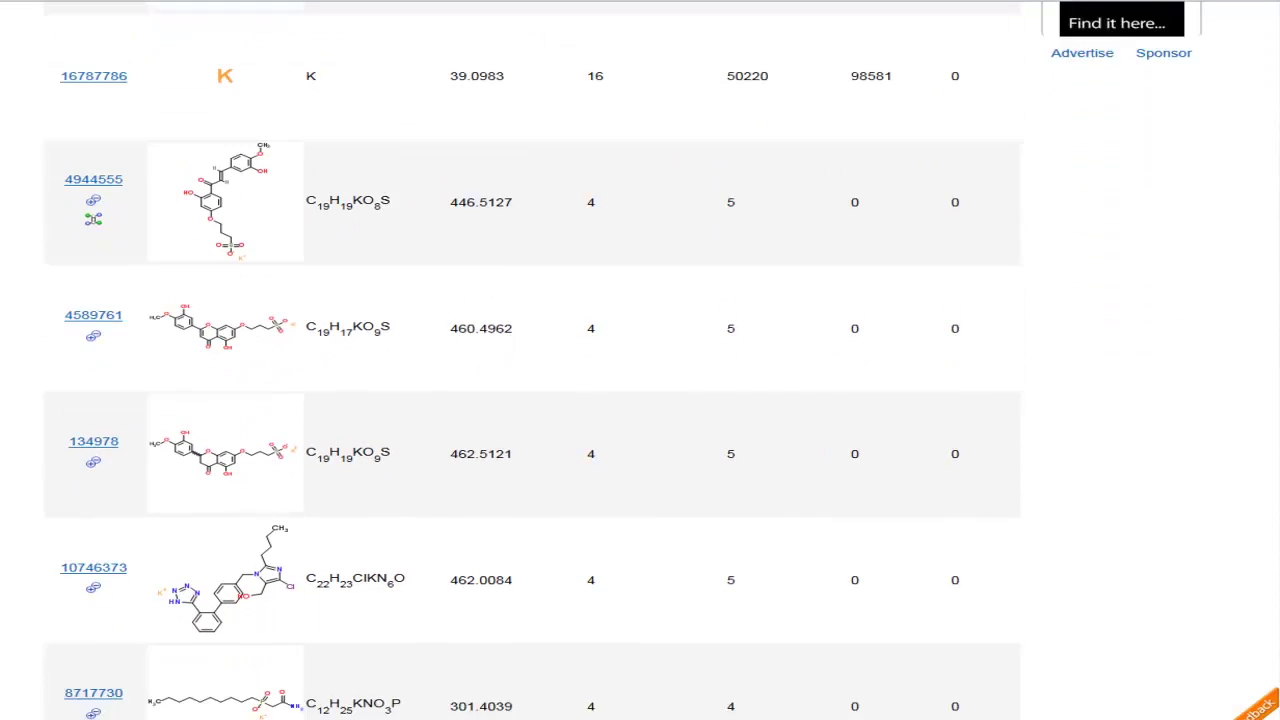
pyautogui.scroll(-9, 640, 360)
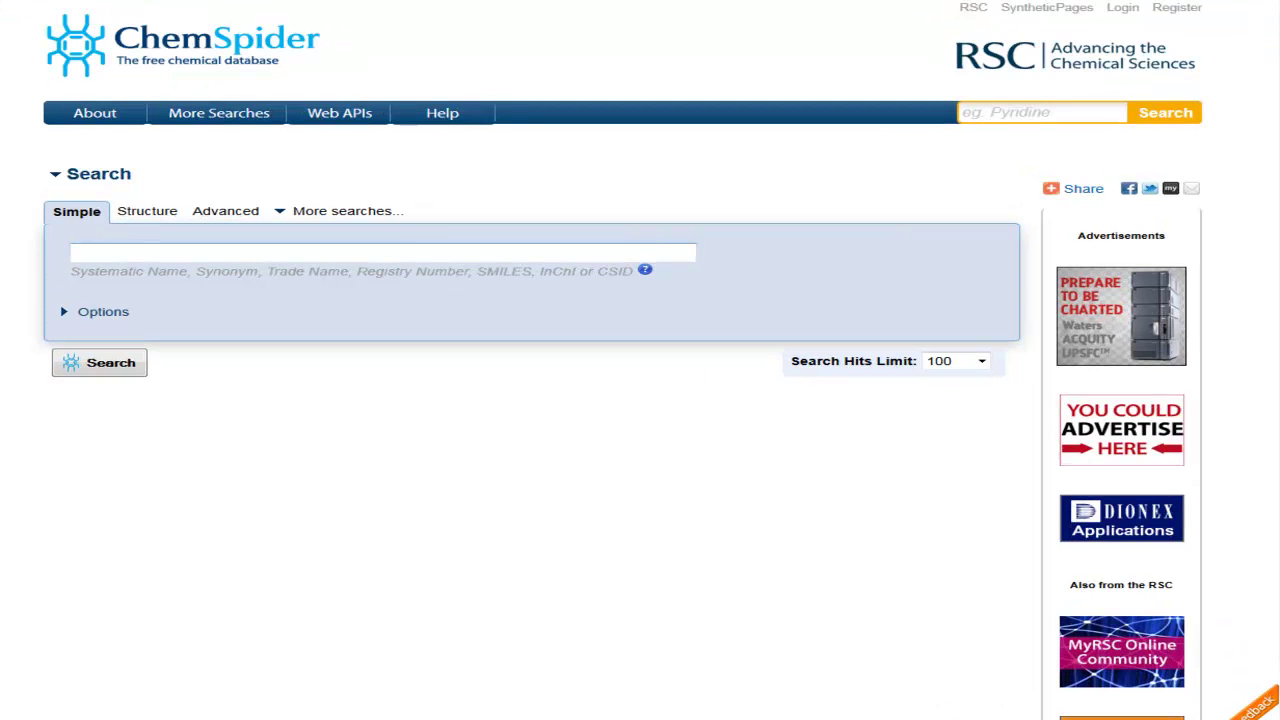
# Search for 'potassium tetrachlorogallate' to open its record, ChemSpider ID 14655008
pyautogui.click(420, 251)
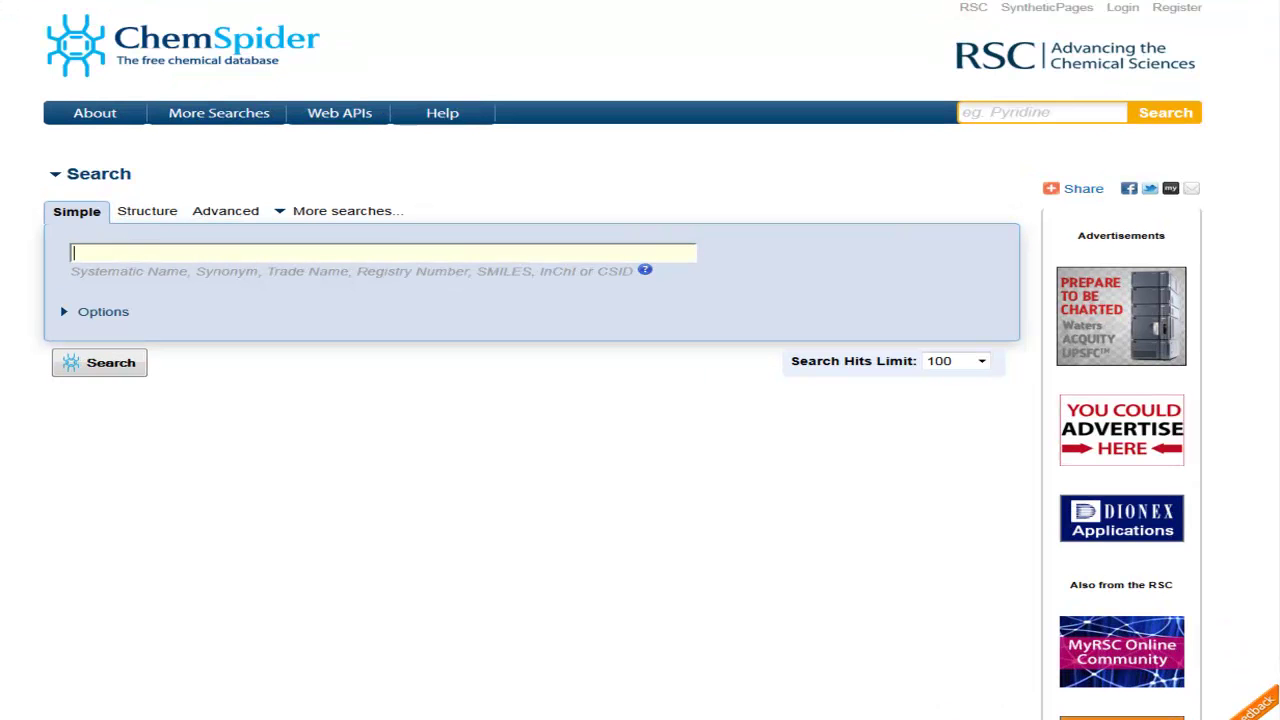
pyautogui.write('potassium tetrach')
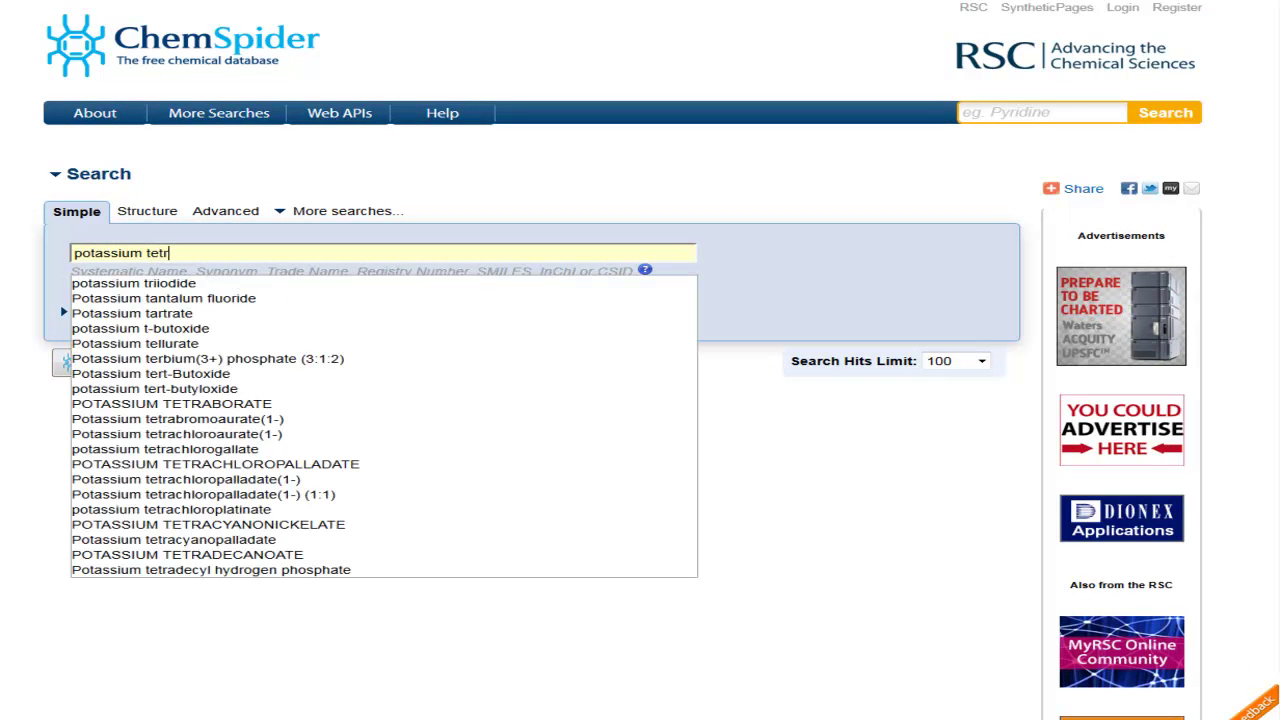
pyautogui.write('lorogallate')
pyautogui.press('Return')
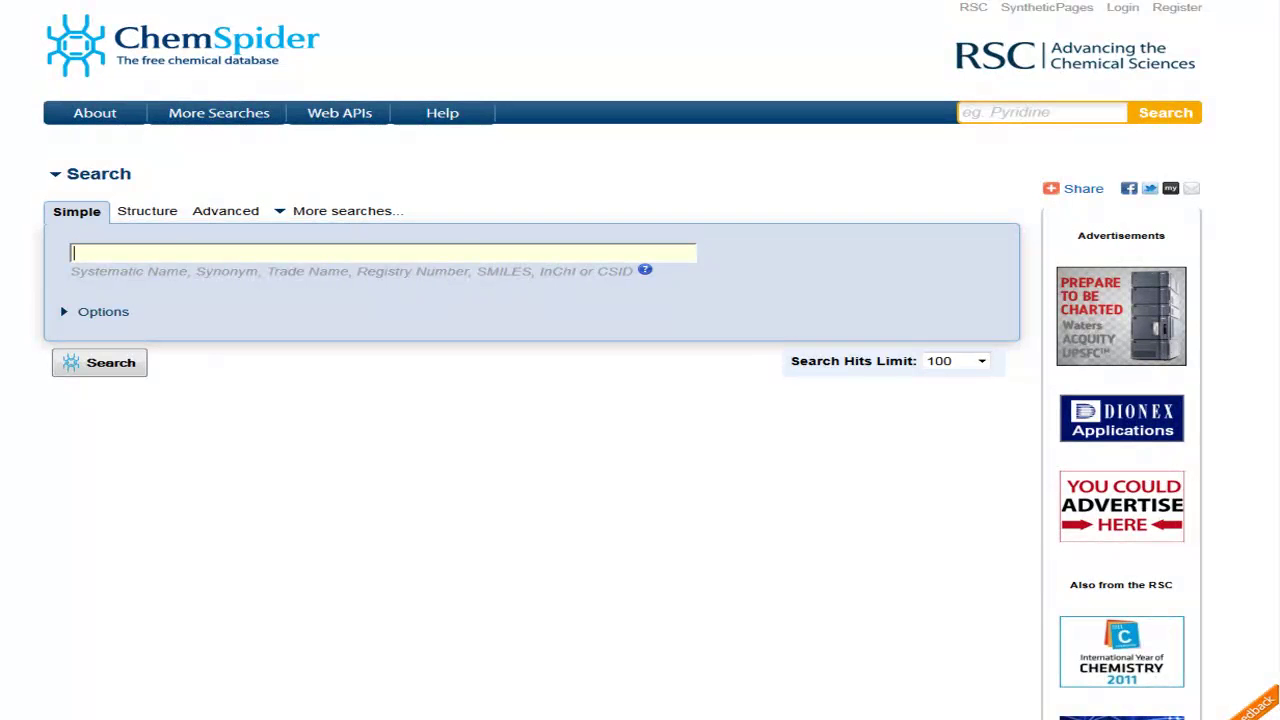
# Search for 'diosmin' and check its 4-hit C28H32O15 results grid, including record 4642588
pyautogui.write('diosmin')
pyautogui.press('Return')
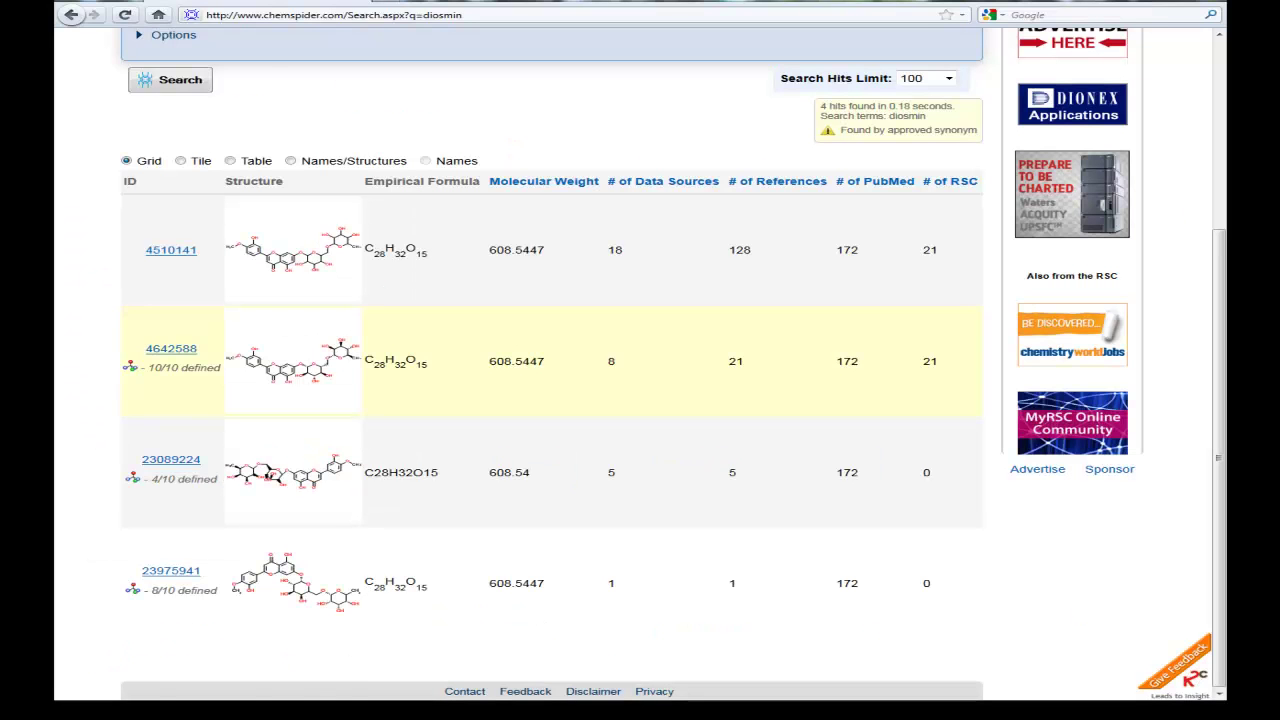
pyautogui.rightClick(190, 349)
pyautogui.press('Escape')
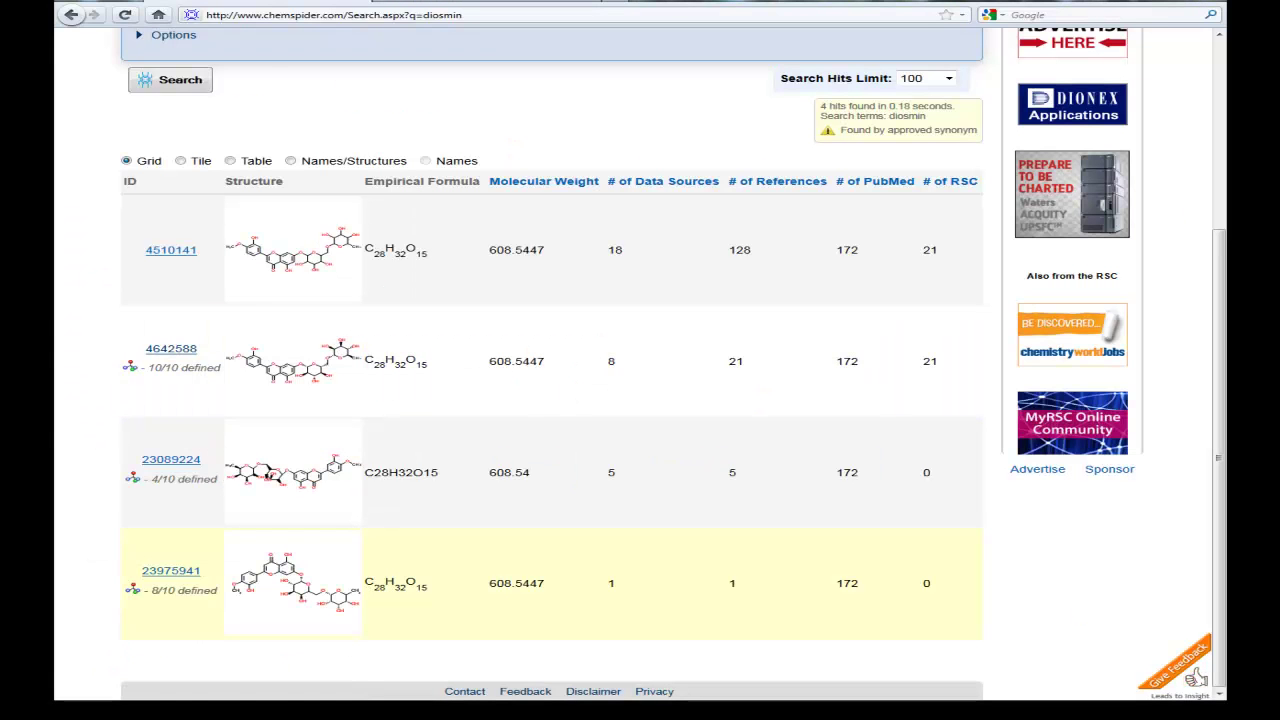